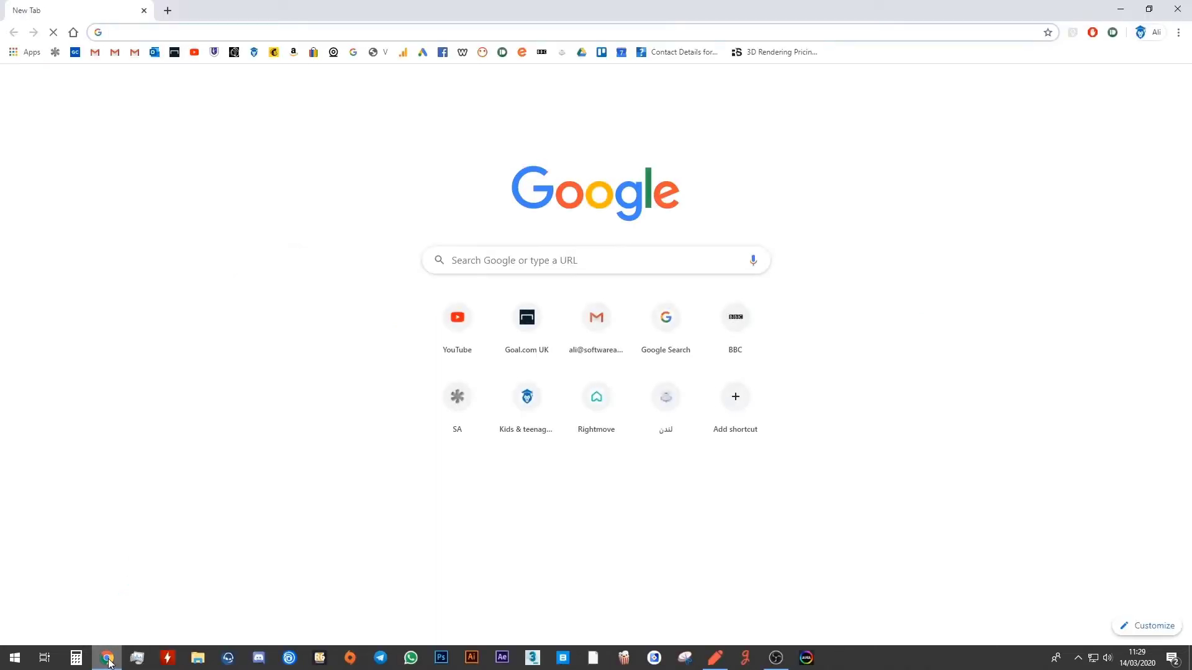
Step: Search Google for 'unreal engine'
click(504, 266)
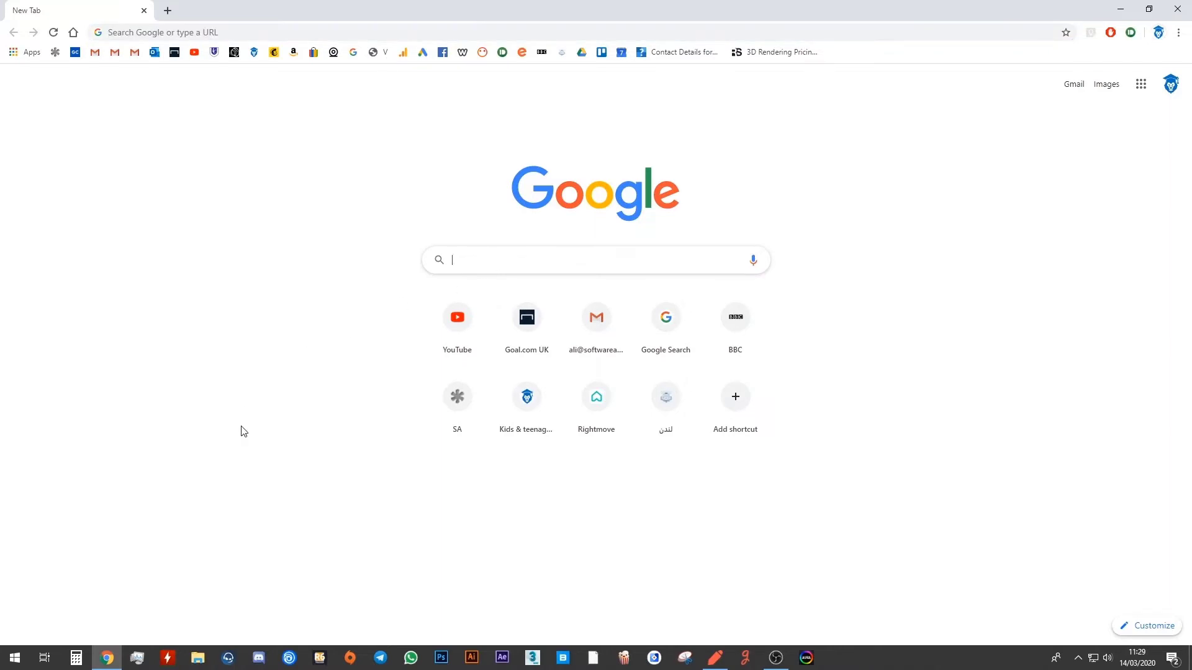
text(unreal)
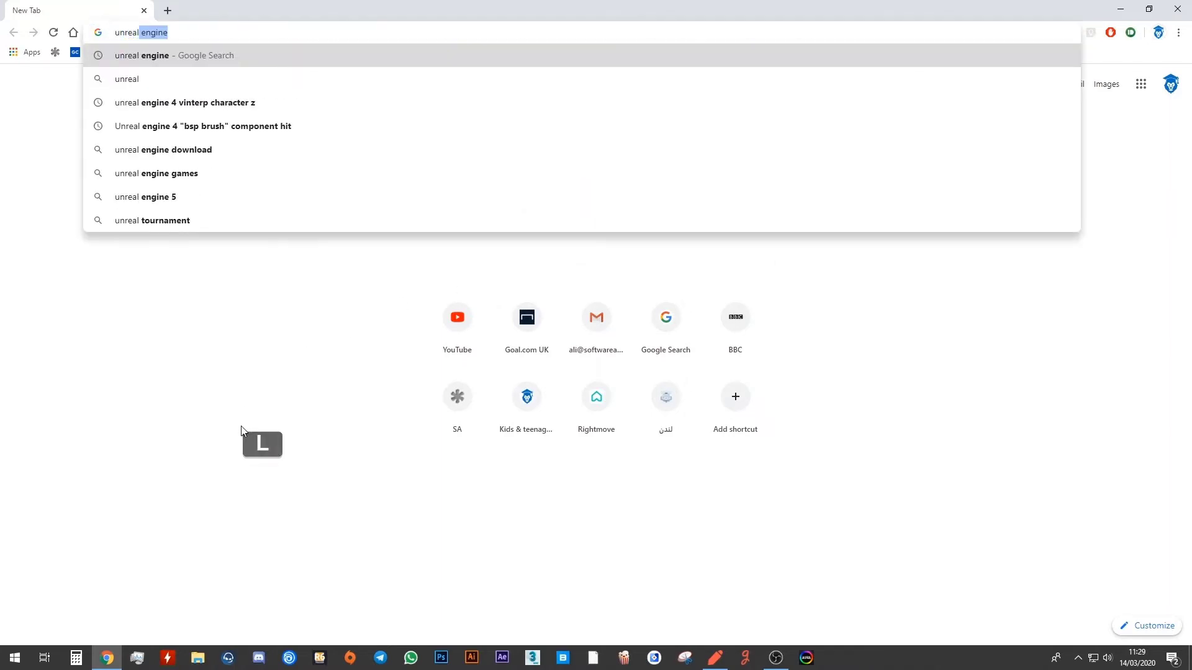
text( engine)
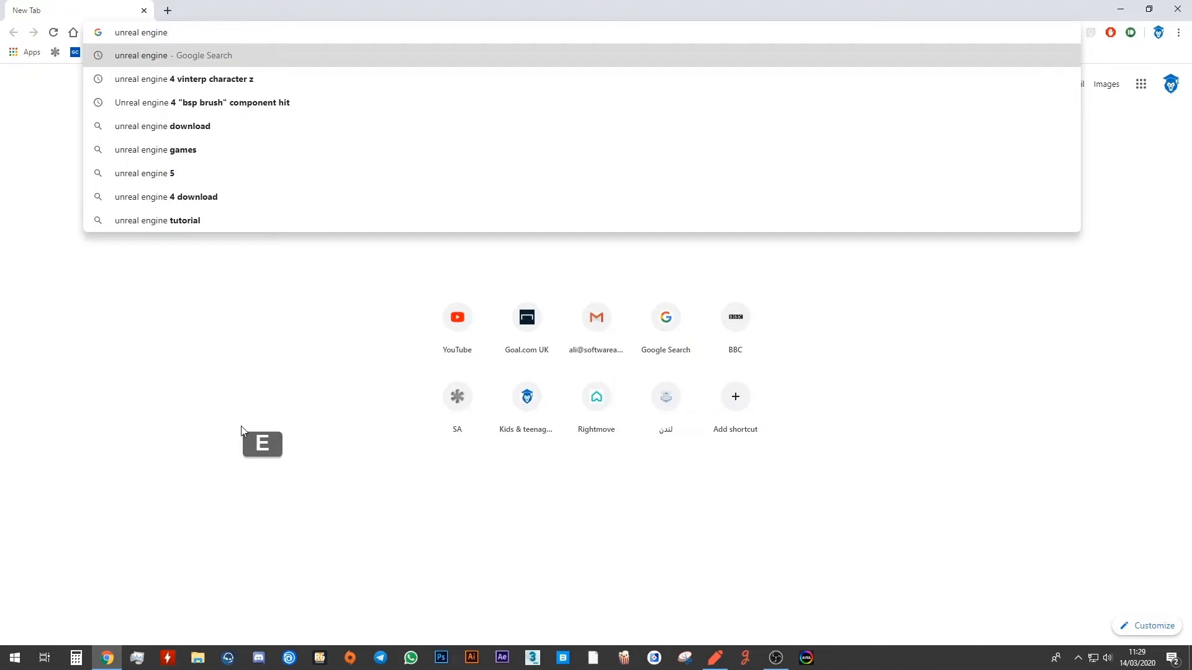
key(Return)
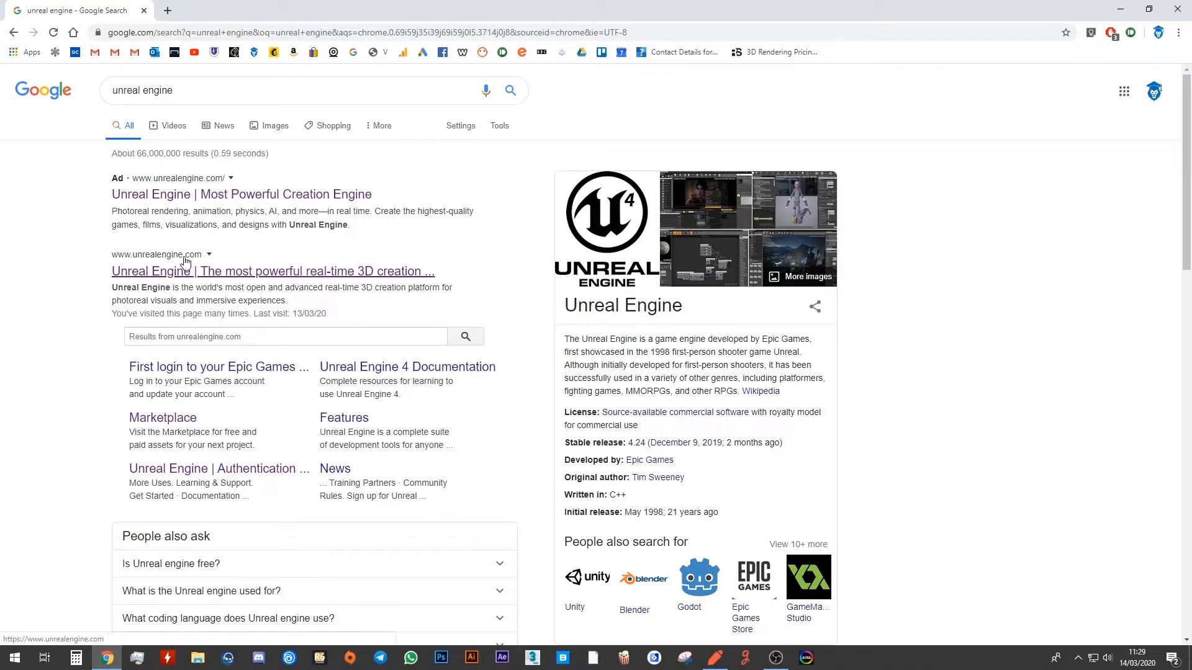
Step: Open unrealengine.com from the results and go to its Get Now download page
click(252, 277)
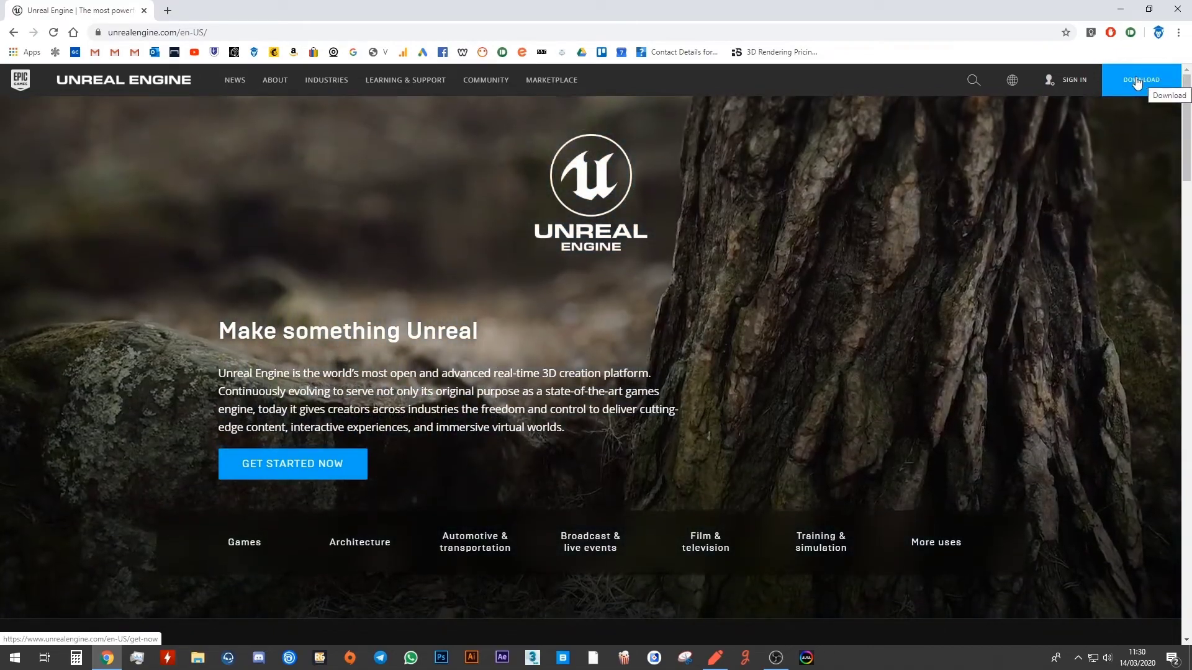
click(1138, 84)
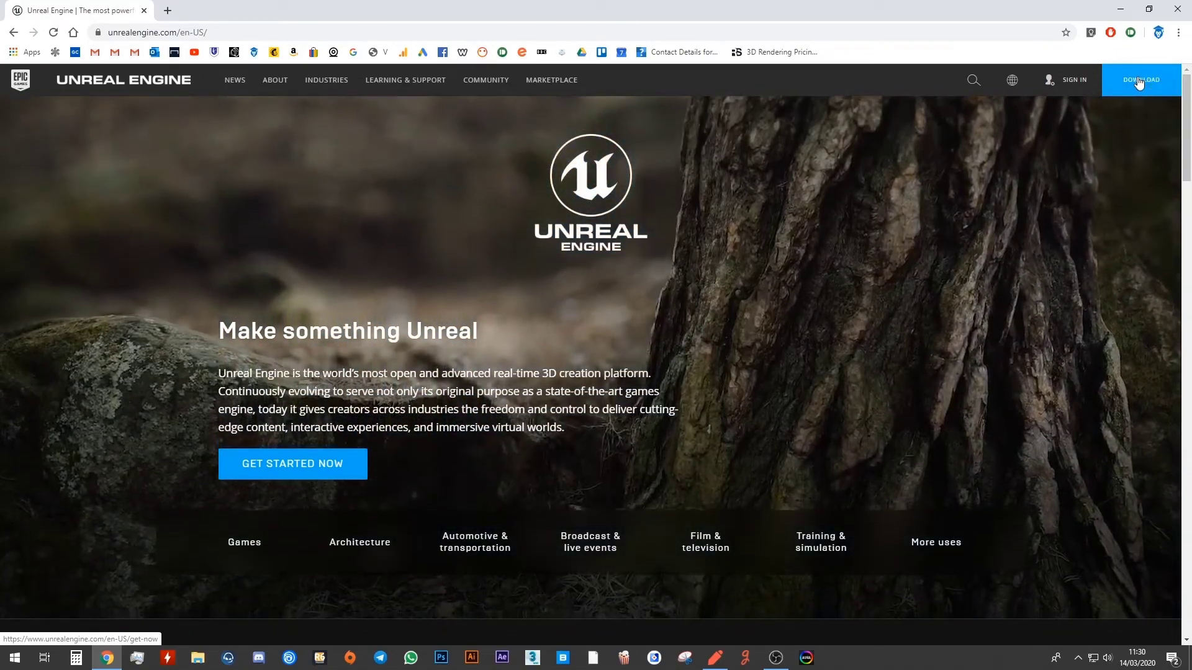
Step: Scroll to License options and highlight the Creators License and Publishing License text
scroll(954, 114, down, 2)
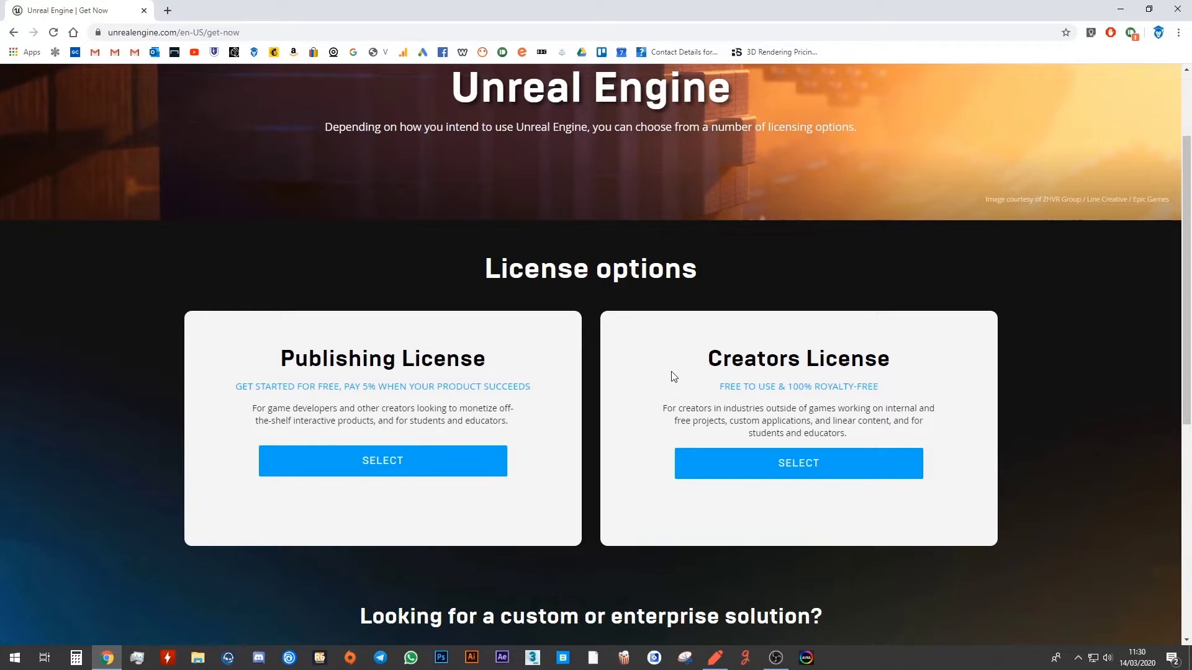
drag(750, 434, 845, 433)
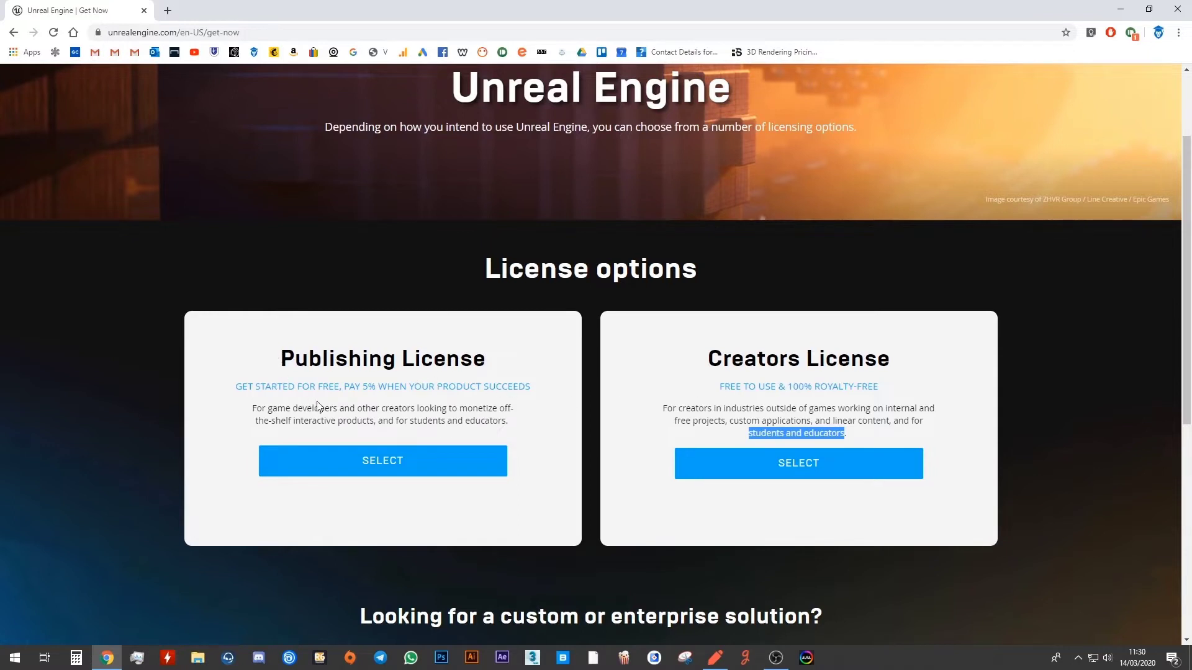
click(286, 357)
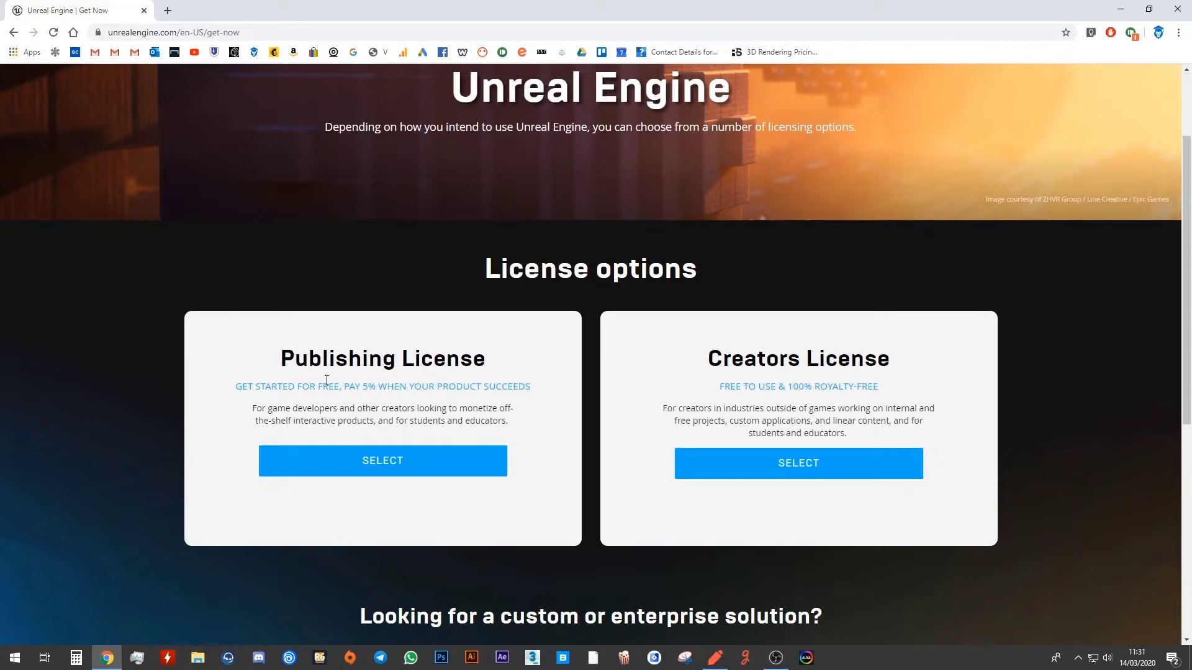
drag(287, 358, 403, 360)
click(280, 363)
drag(343, 386, 376, 391)
drag(281, 359, 485, 359)
click(709, 362)
drag(709, 362, 890, 362)
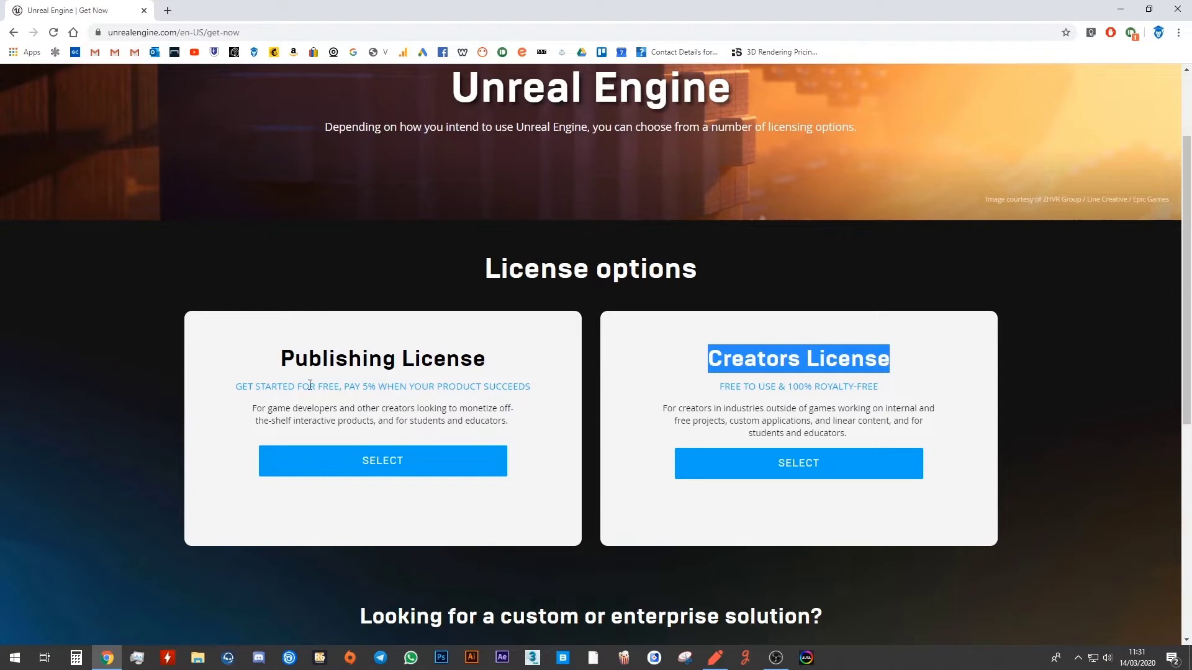
drag(239, 388, 339, 387)
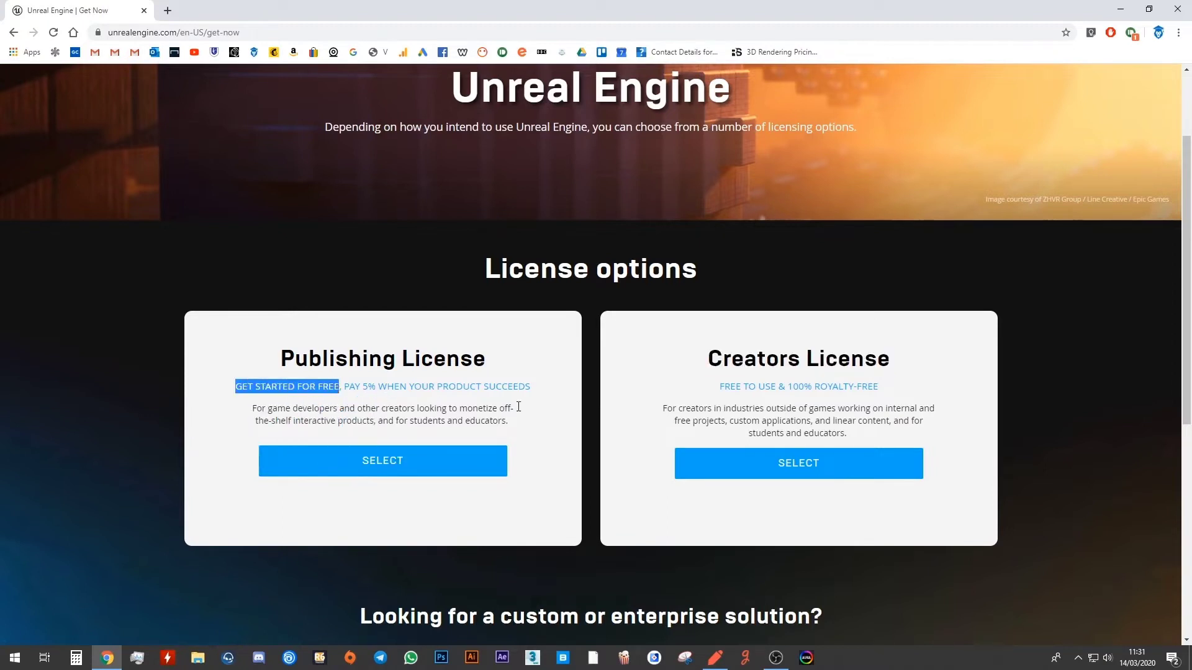
drag(720, 387, 775, 389)
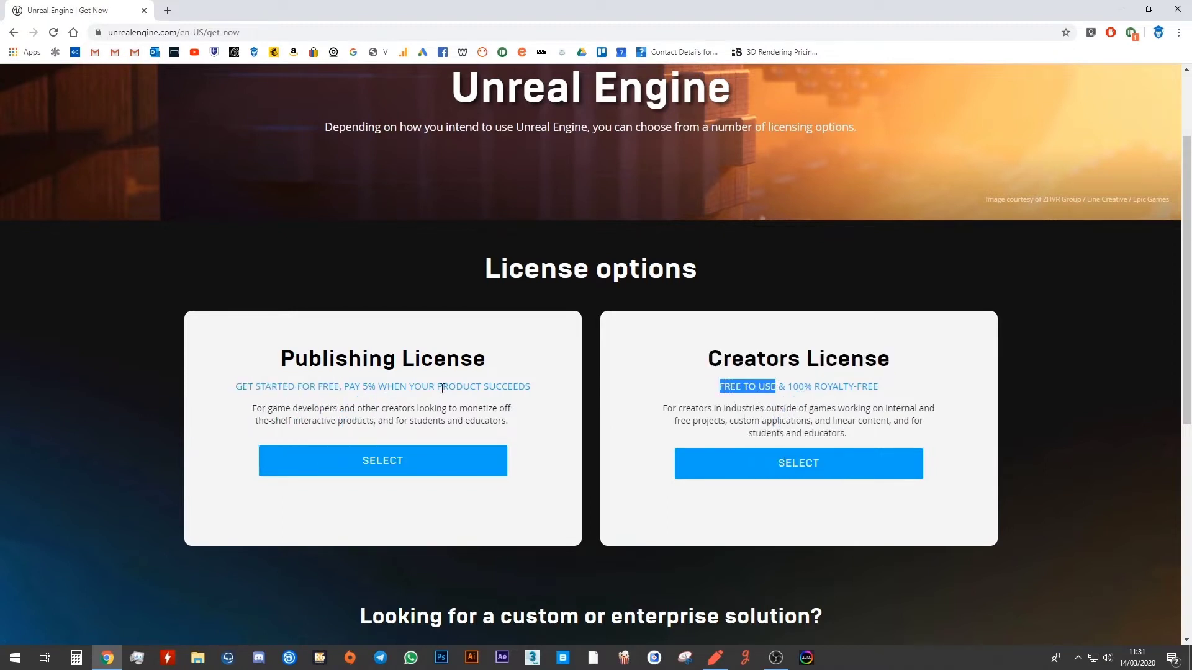
click(701, 421)
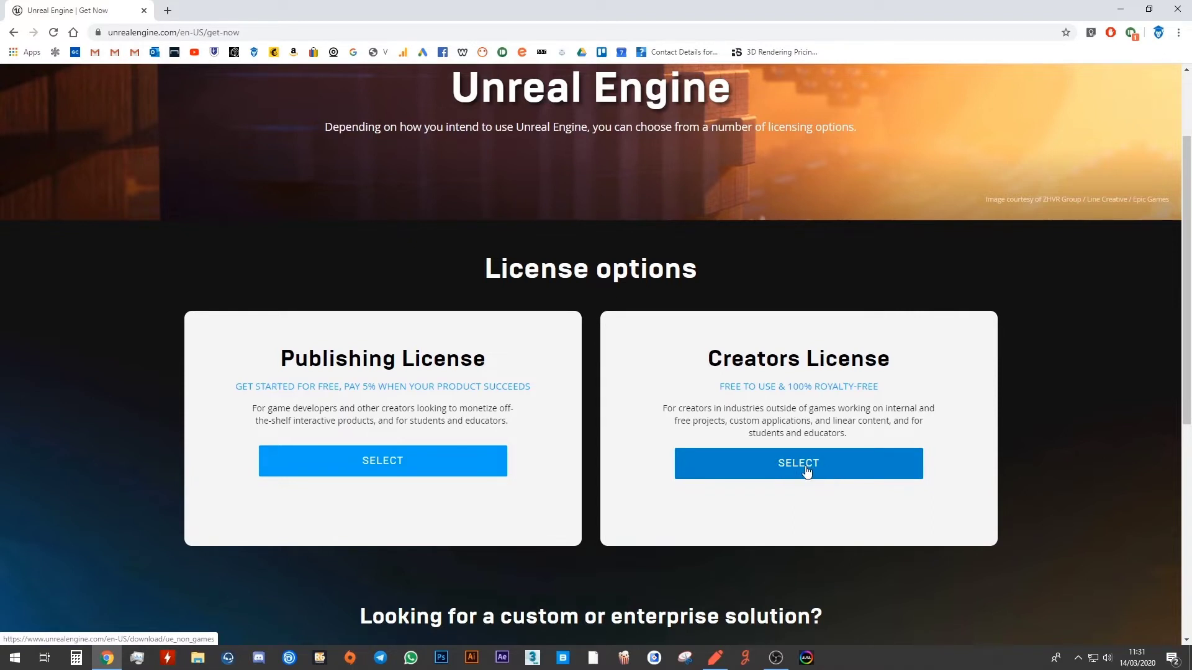
Step: Select a license card and proceed to the Epic Games login page
click(423, 465)
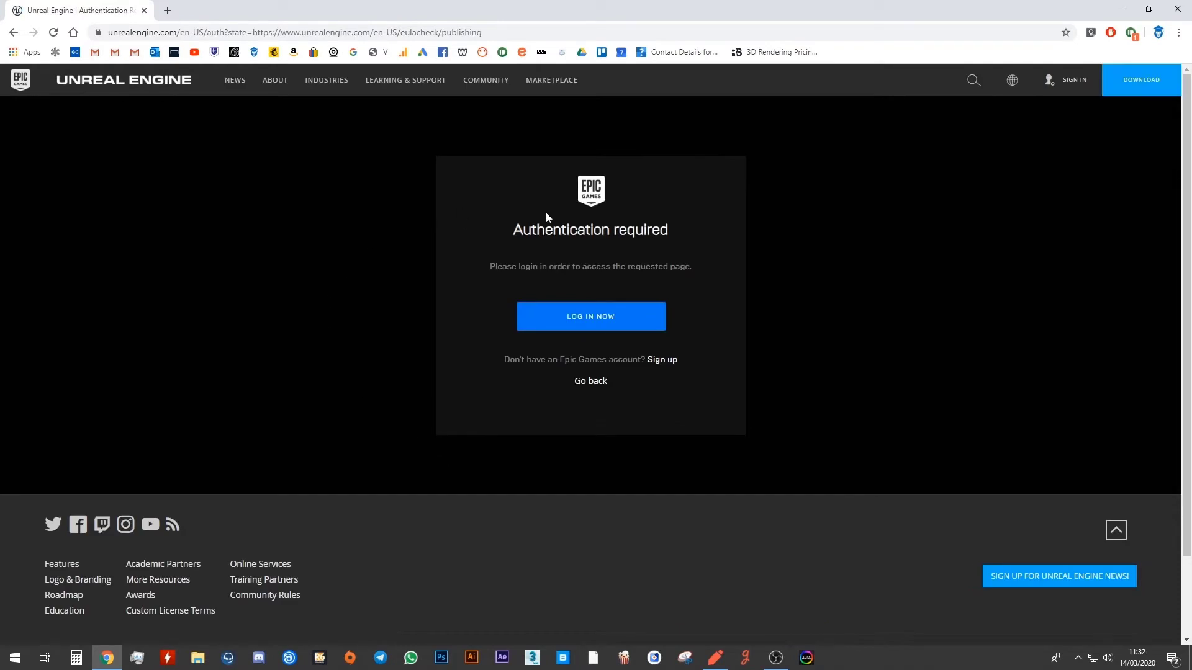
click(594, 318)
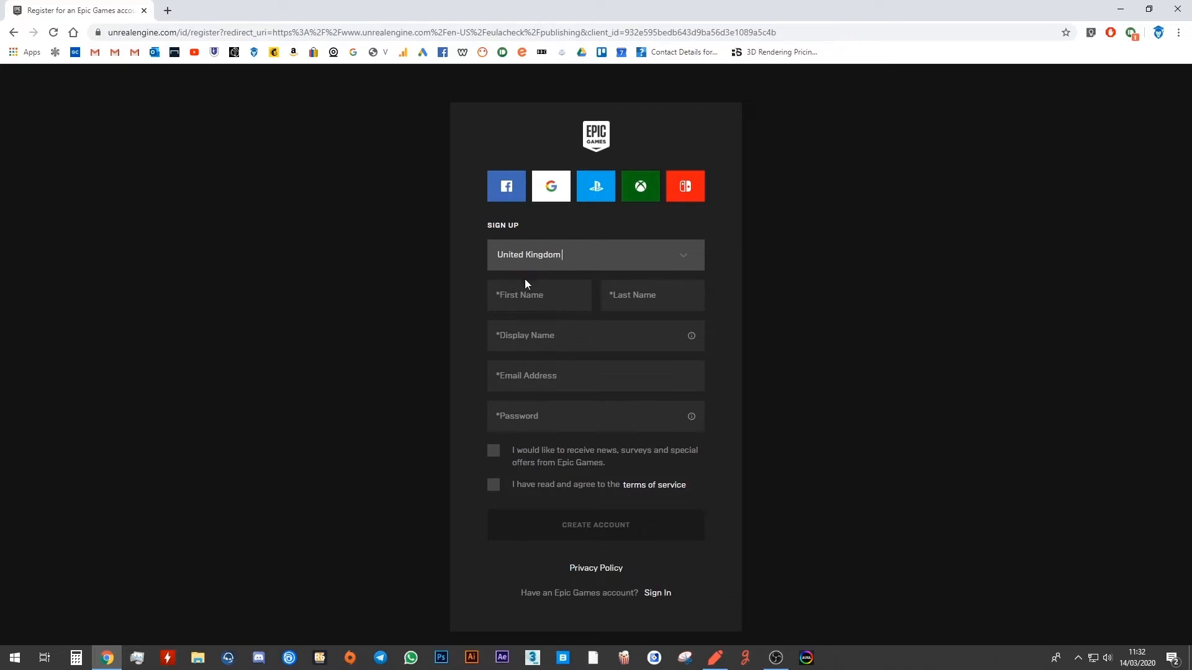
Step: Abandon the sign-up form and go back to the Epic Games sign-in page
click(525, 294)
click(478, 371)
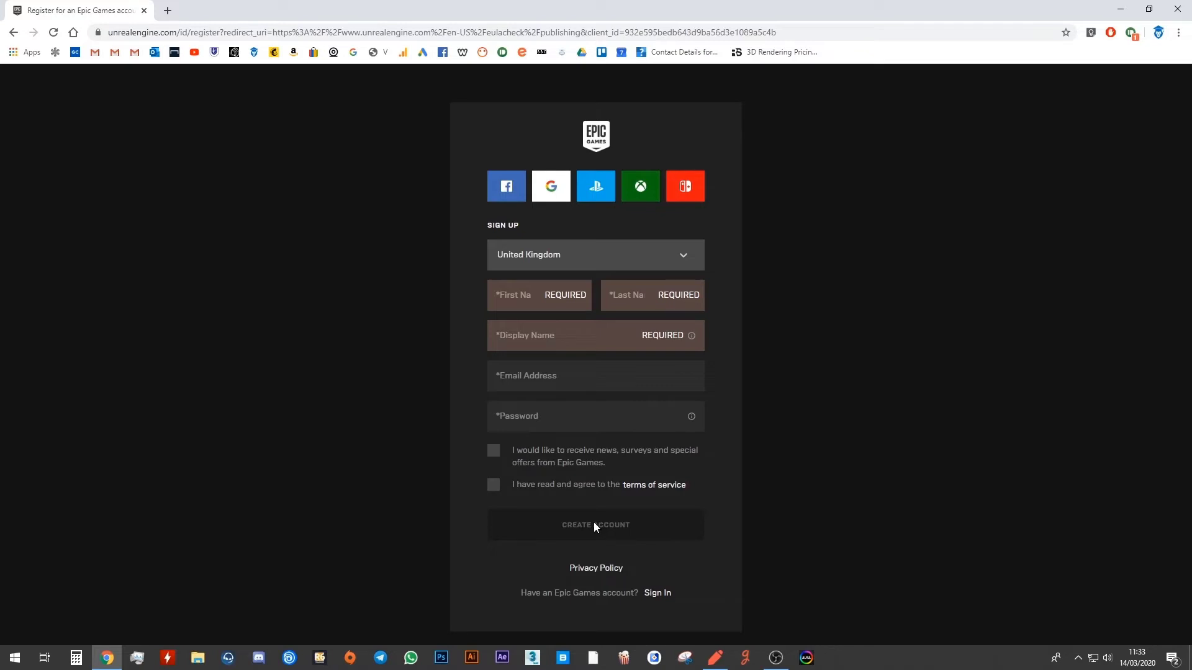
click(13, 32)
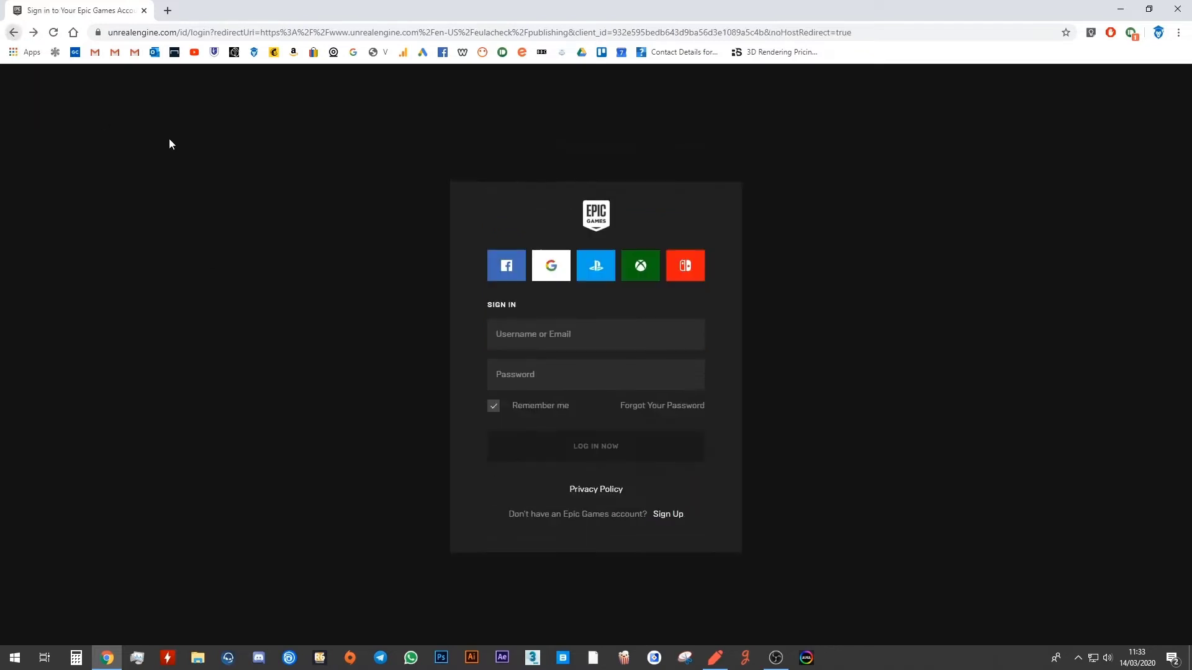
Step: Log in with the saved account e-mail and the account password
click(622, 341)
click(469, 433)
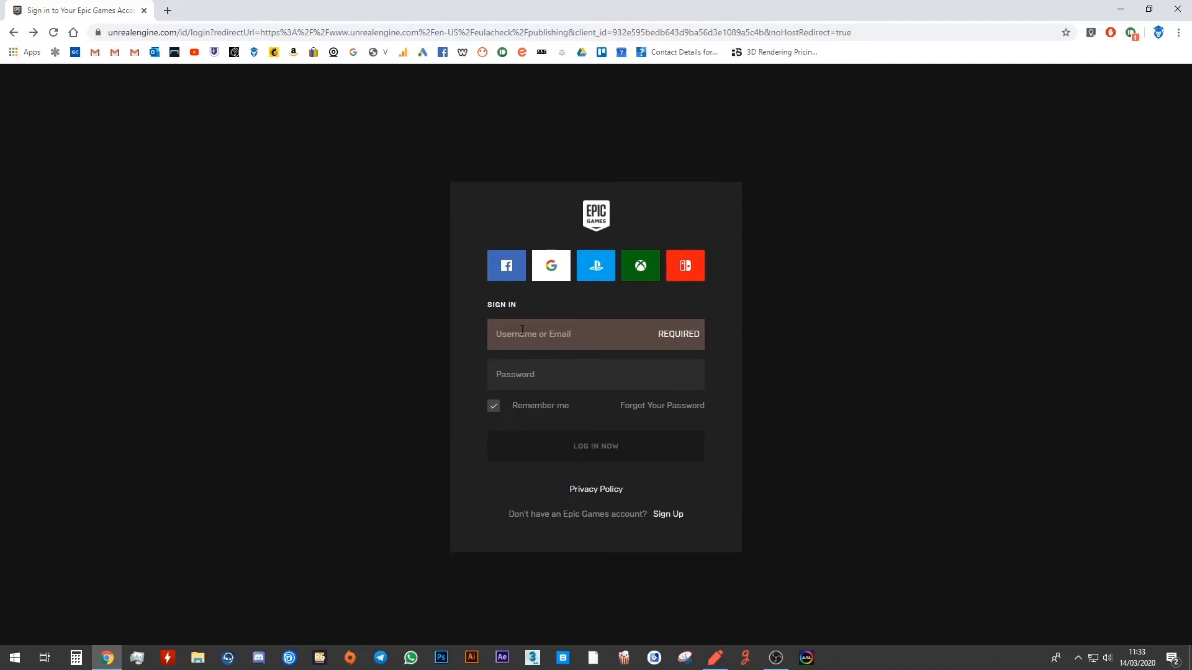
click(540, 337)
click(540, 365)
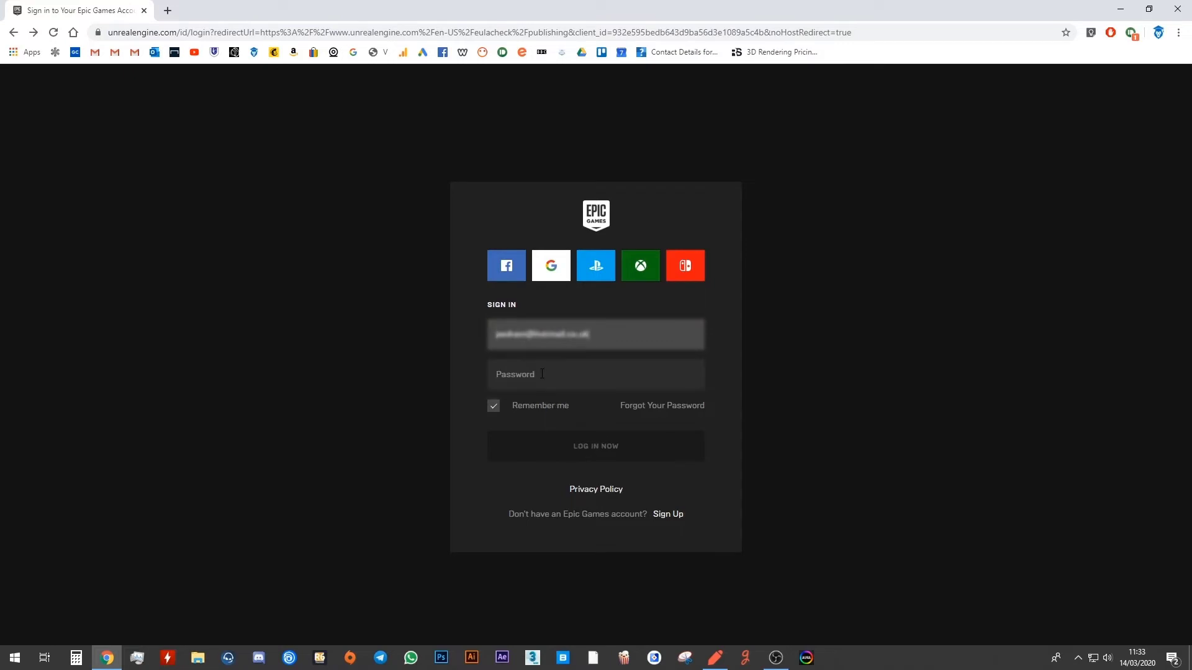
key(Tab)
text(********)
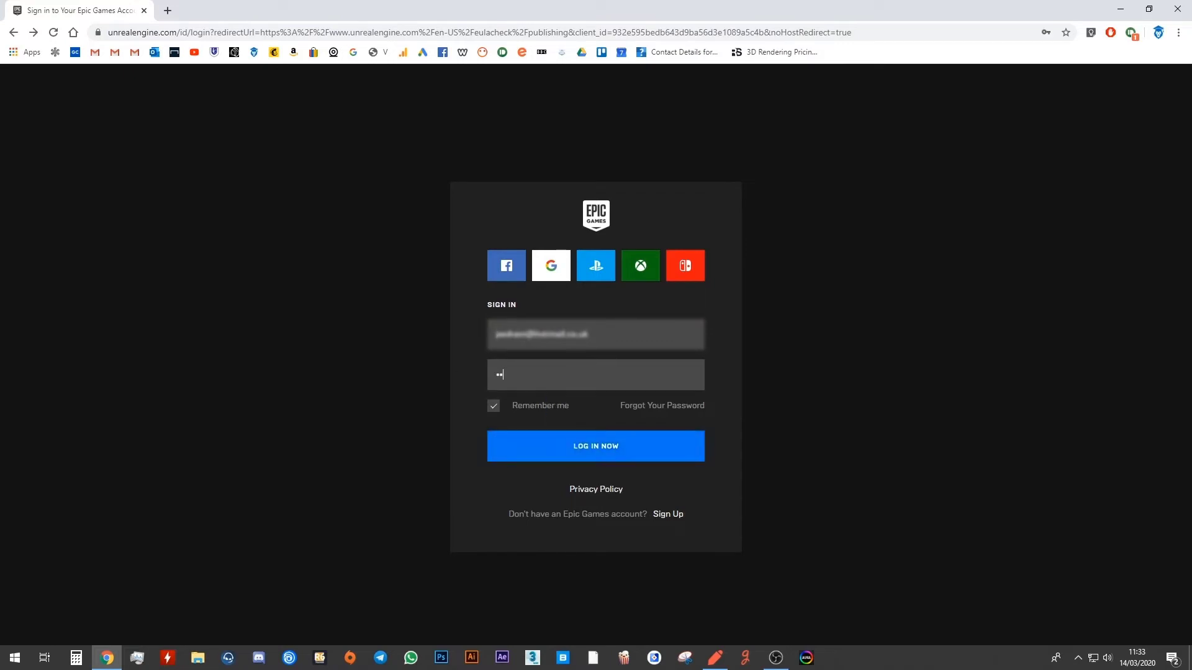
text(*****)
key(Return)
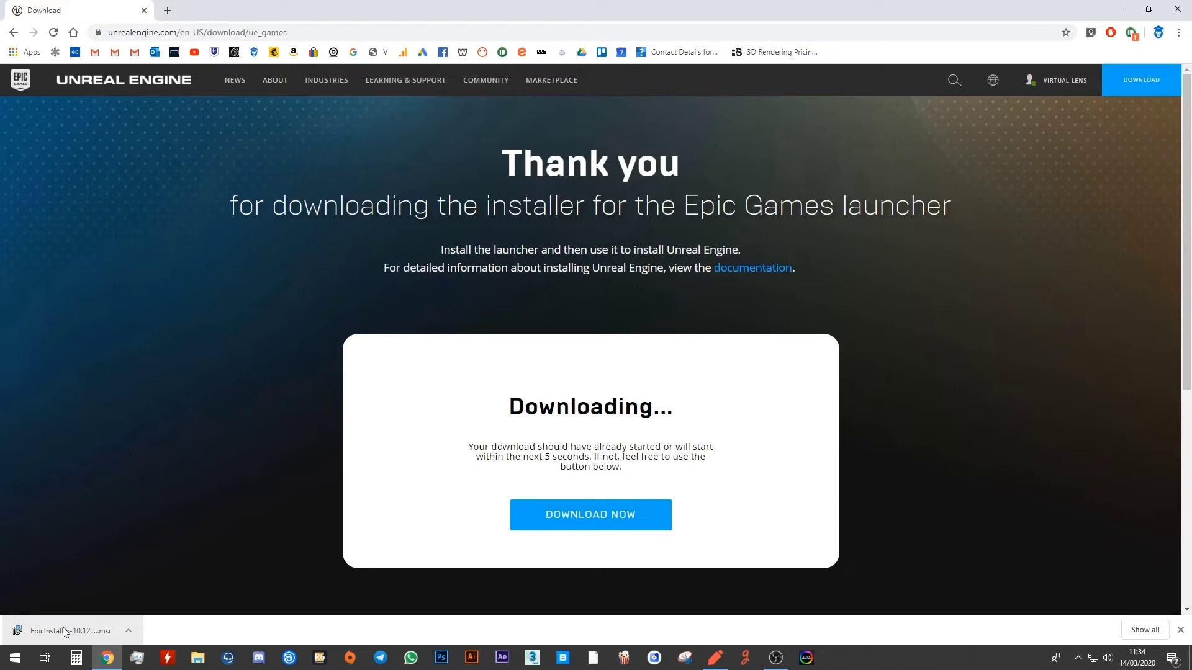
Step: Run the downloaded EpicInstaller-10.12 .msi from Chrome's download shelf
click(64, 628)
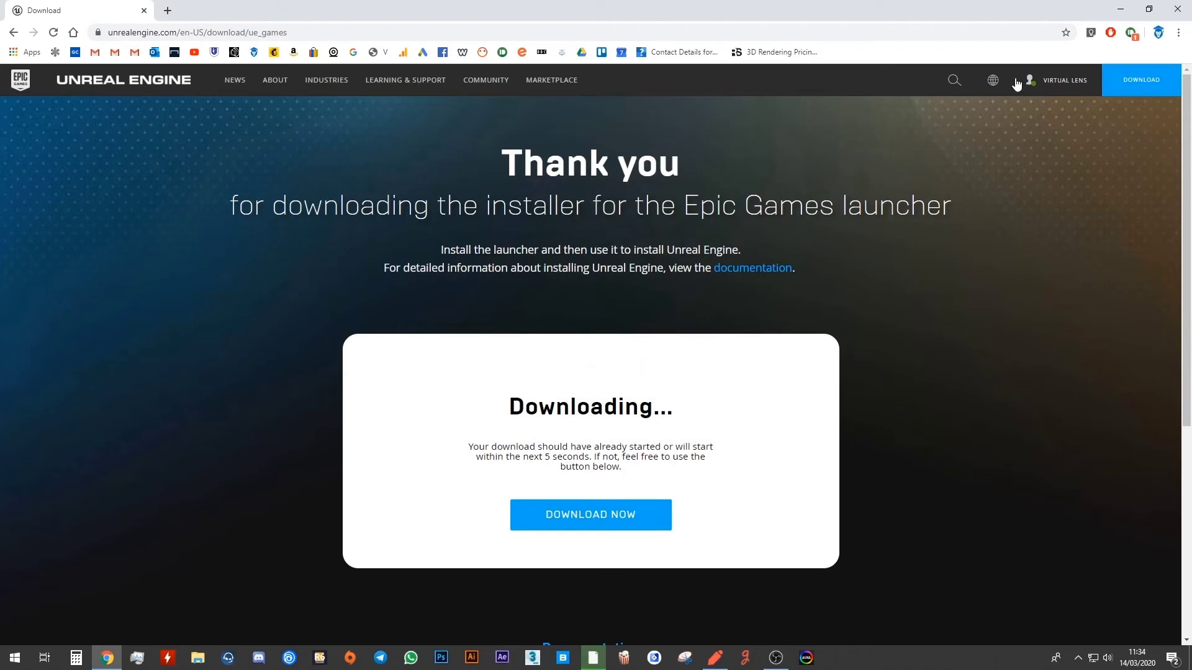
Step: Close Chrome and let the launcher finish its 366.2 MB update to the sign-in screen
click(1177, 11)
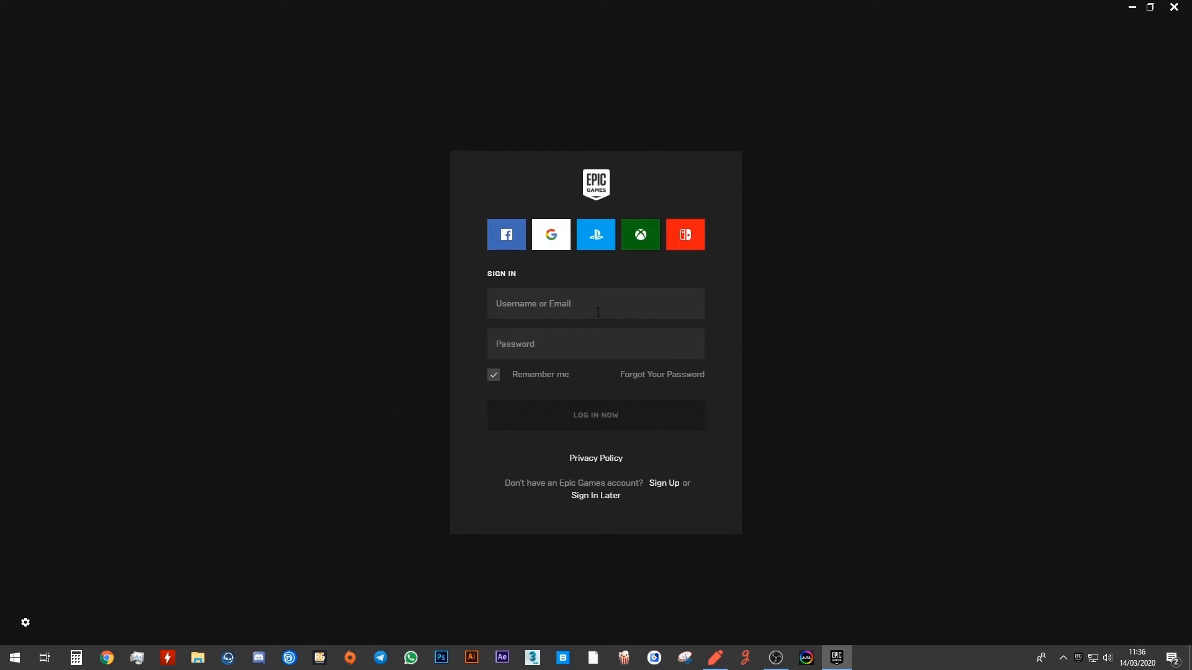
Step: Sign in to the launcher with the account e-mail and password
click(549, 305)
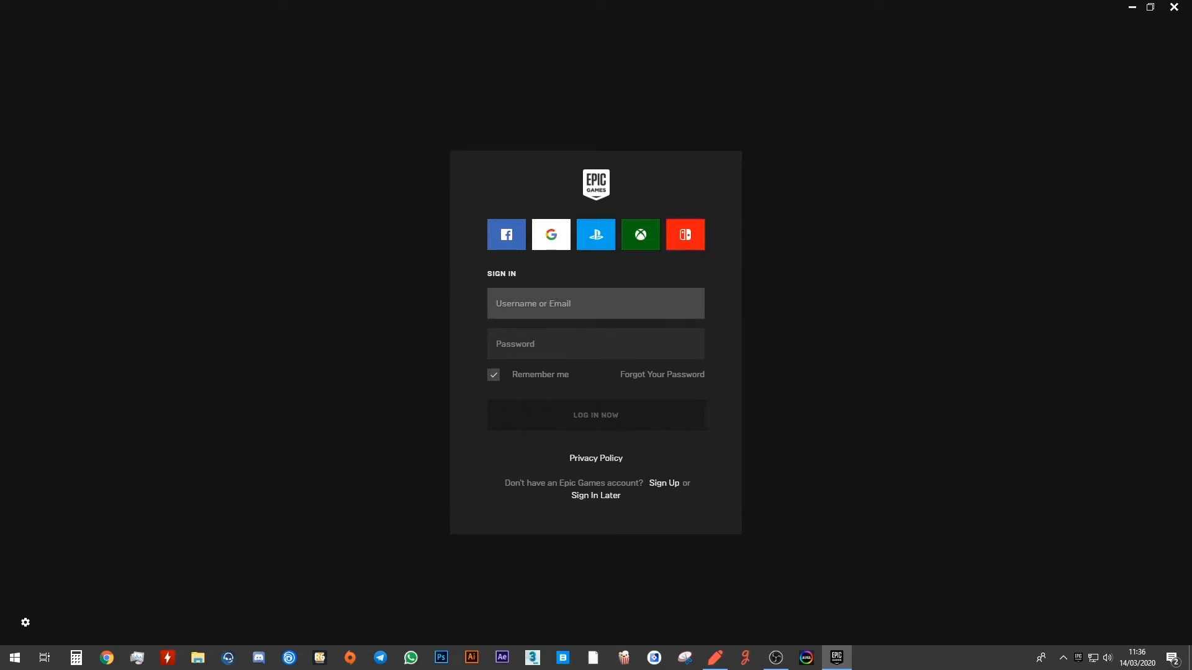
key(Tab)
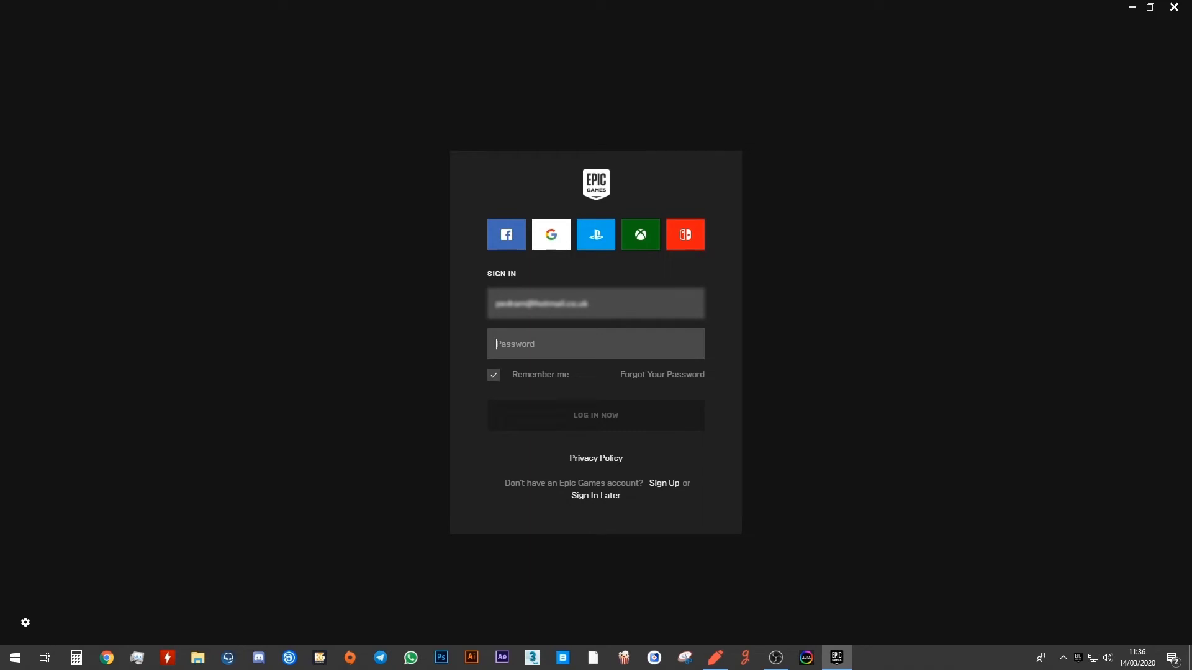
text(********)
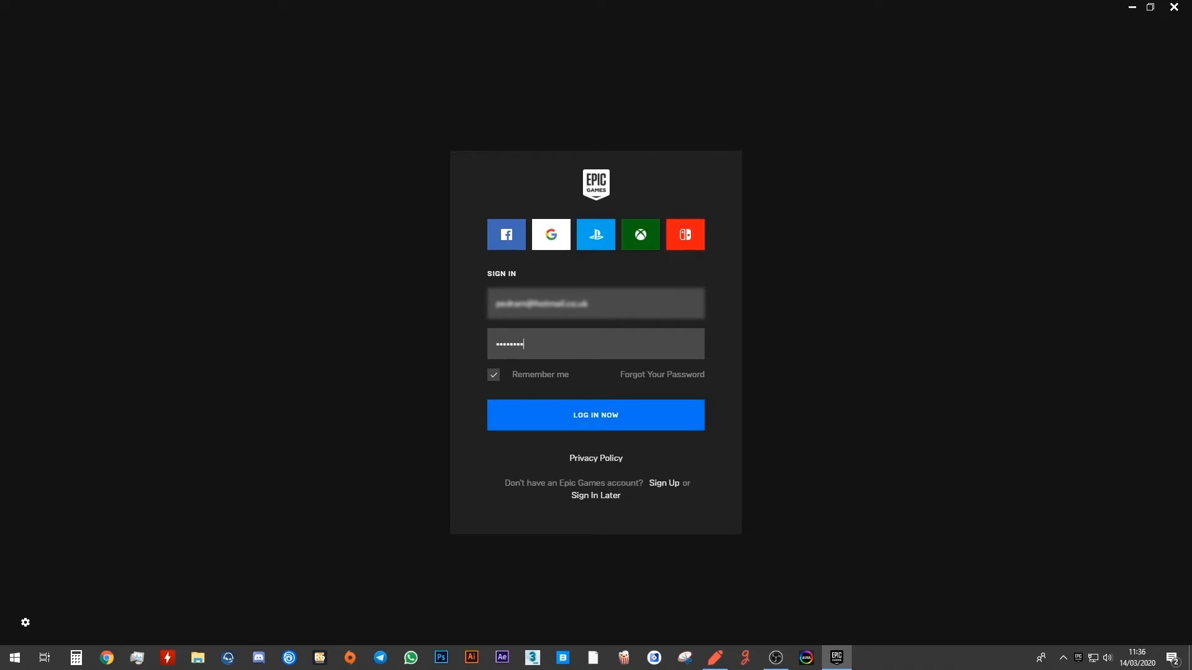
text(*****)
key(Return)
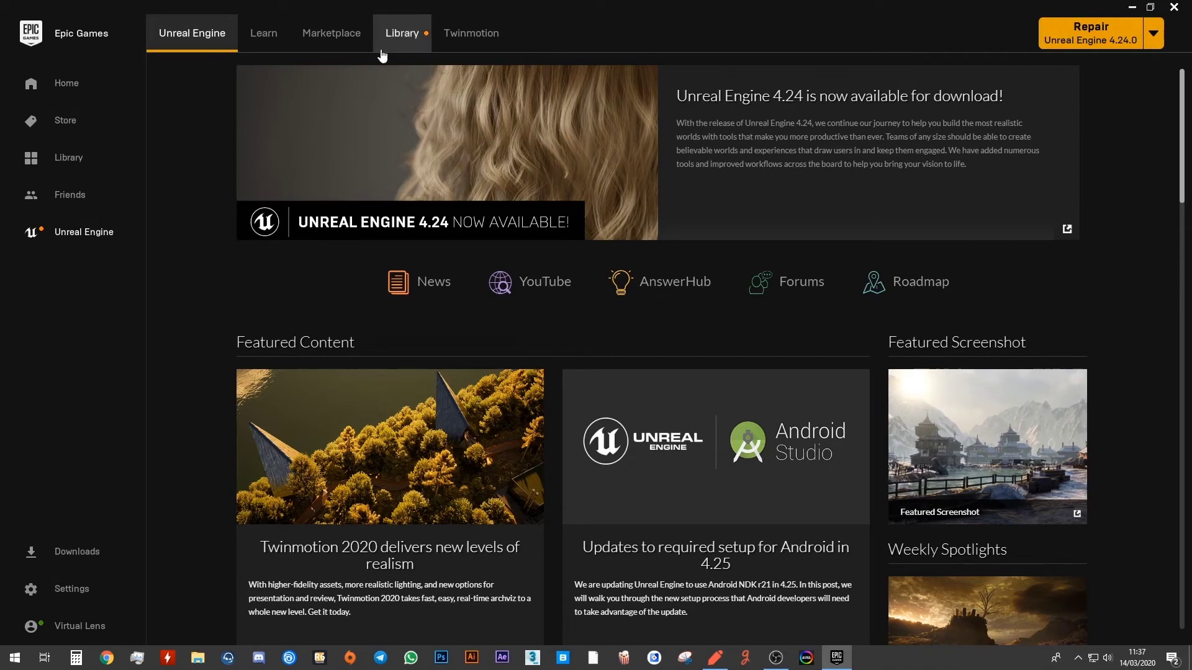
click(399, 38)
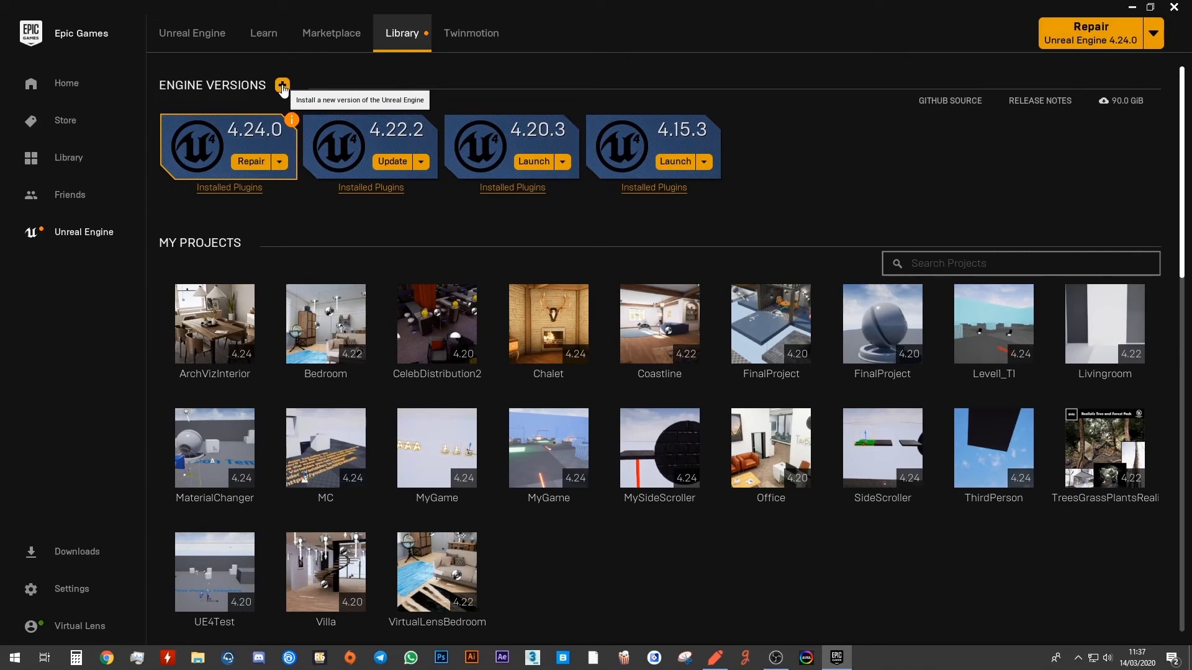
Step: Add a new slot under Engine Versions and set its version to 4.16.3
click(282, 86)
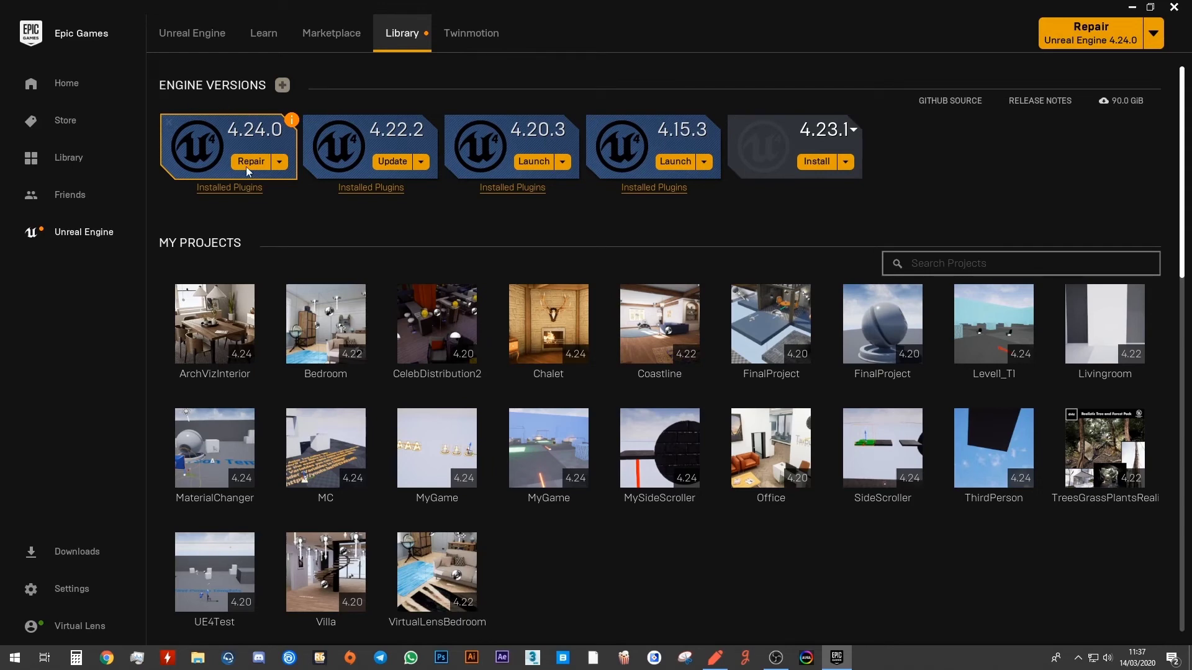
click(854, 129)
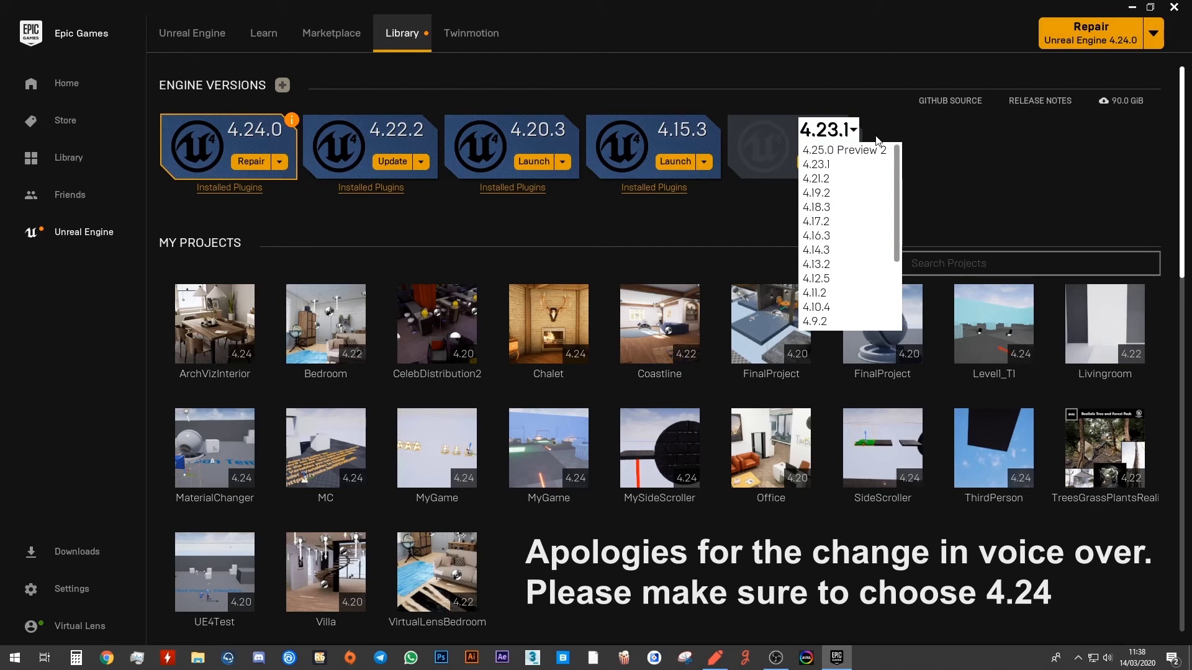
scroll(818, 223, down, 1)
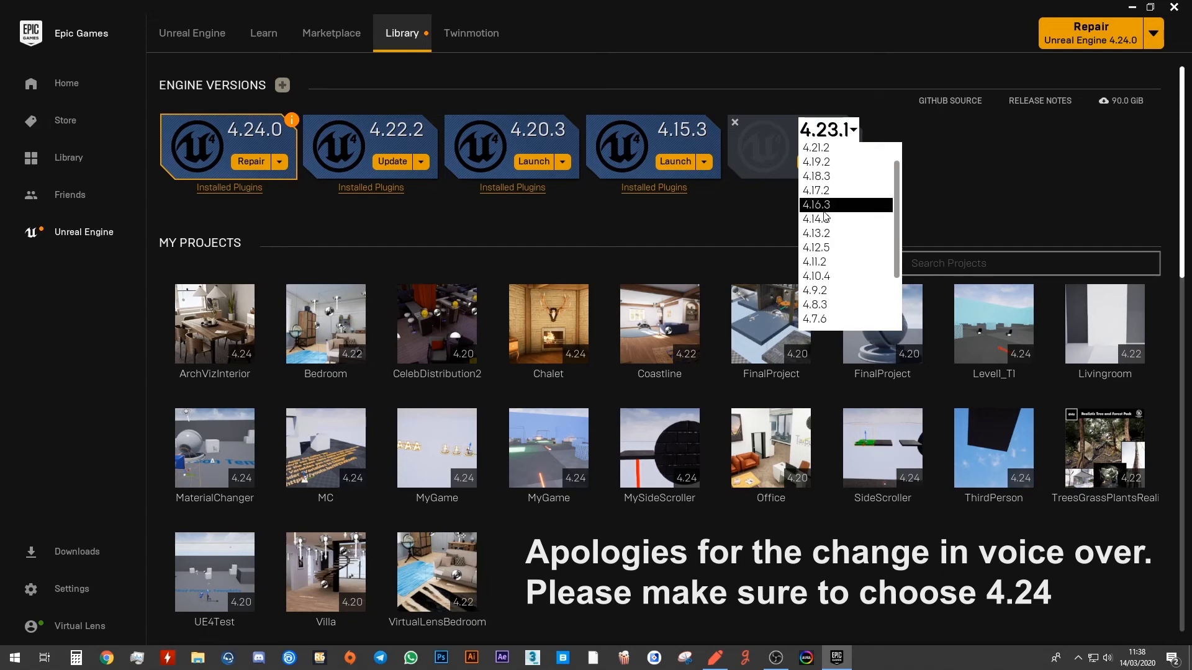
click(823, 208)
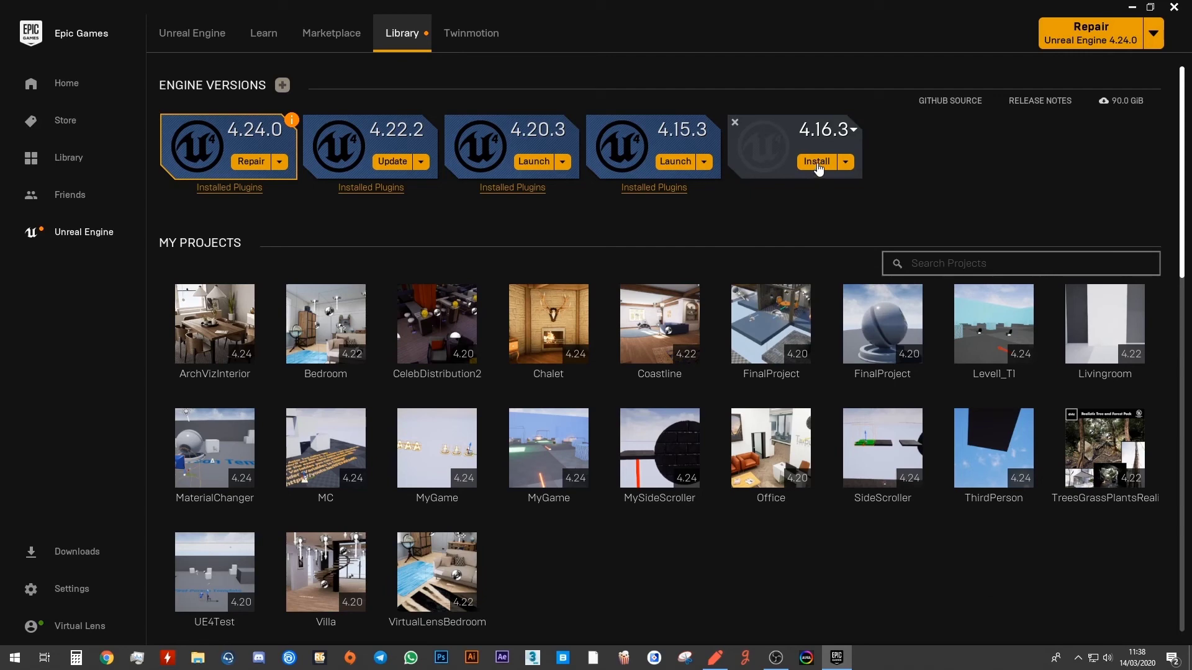
Step: Install Unreal Engine 4.16.3 to H:\Borderlands3\UE_4.16 from its Library tile
click(817, 163)
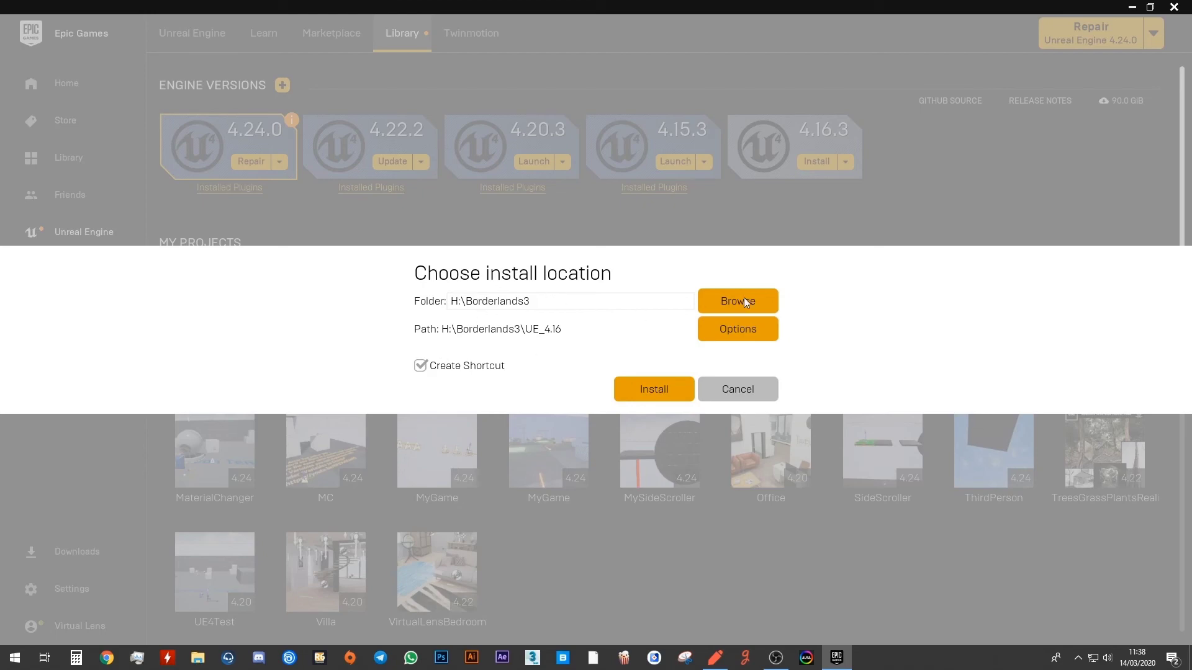
click(654, 390)
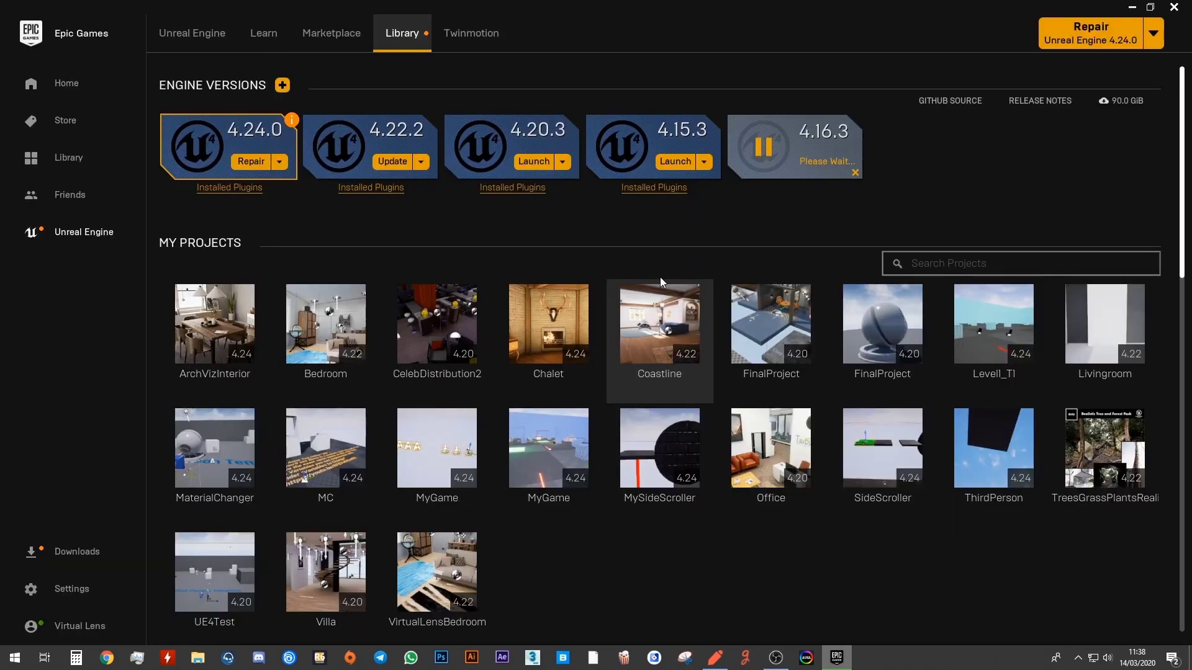